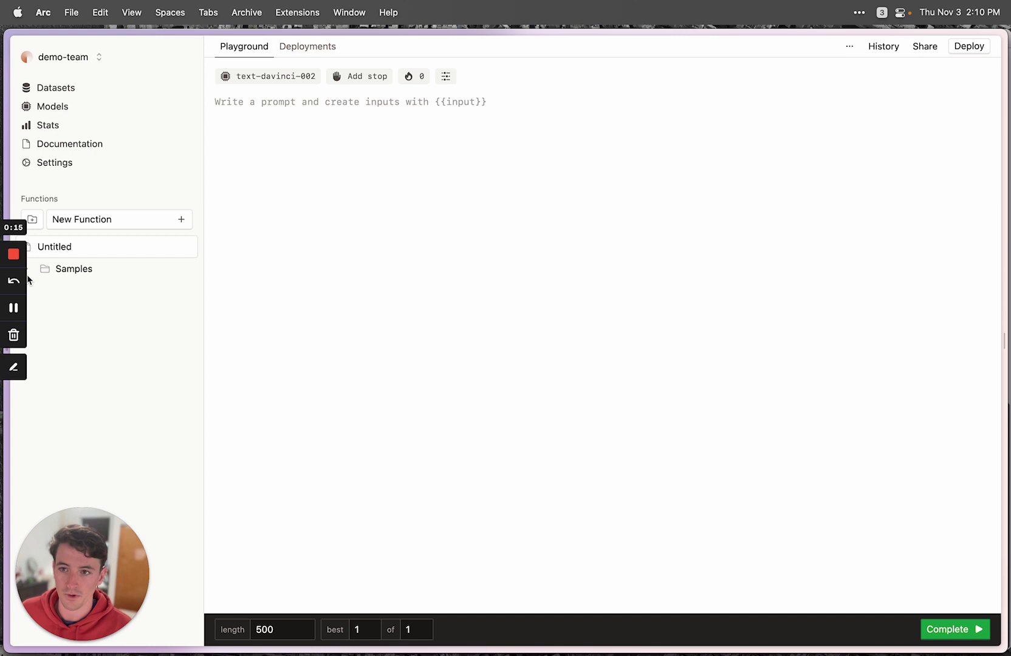
Expand the Samples folder in the Functions sidebar to list the sample functions.
left_click(59, 270)
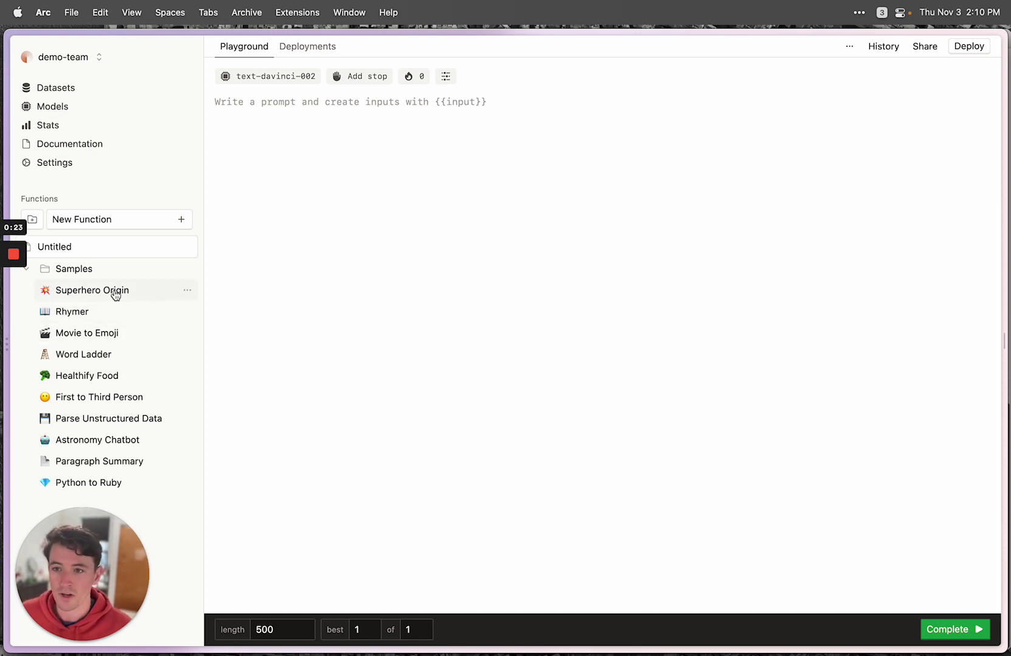
Load the Superhero Origin sample and highlight the {{superhero_name}} variable at the prompt's end.
left_click(116, 294)
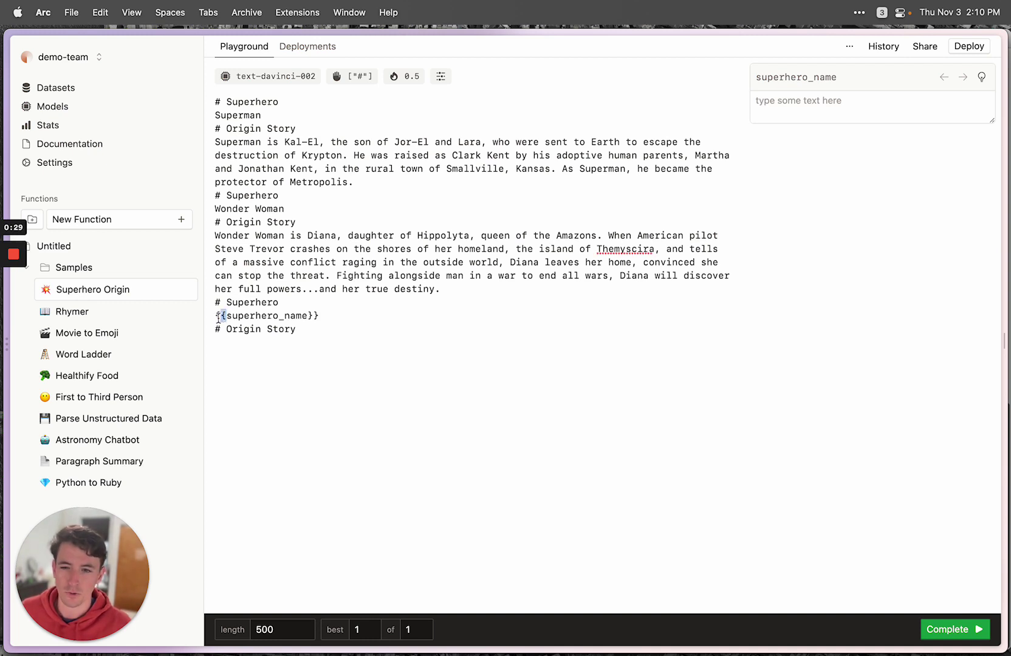
left_click(308, 314)
left_click_drag(308, 315, 319, 315)
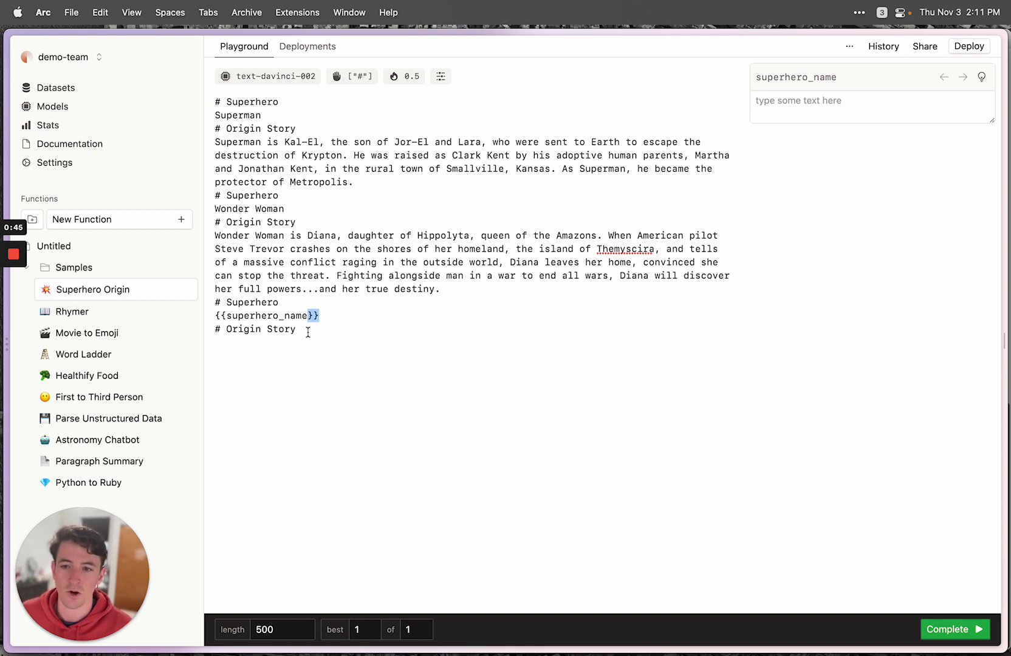
left_click(277, 84)
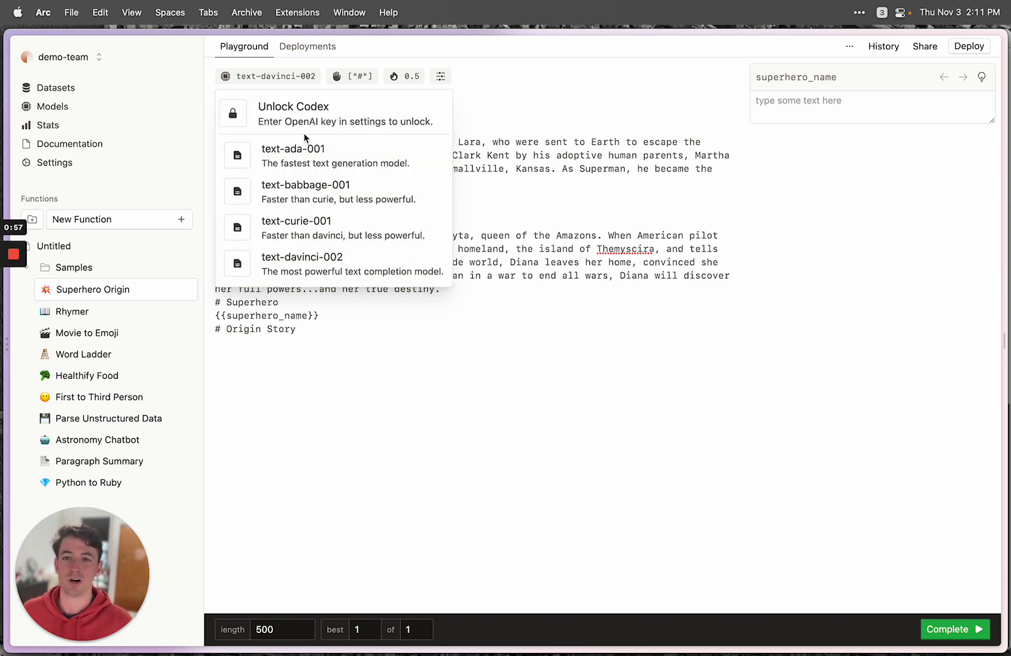
left_click(350, 78)
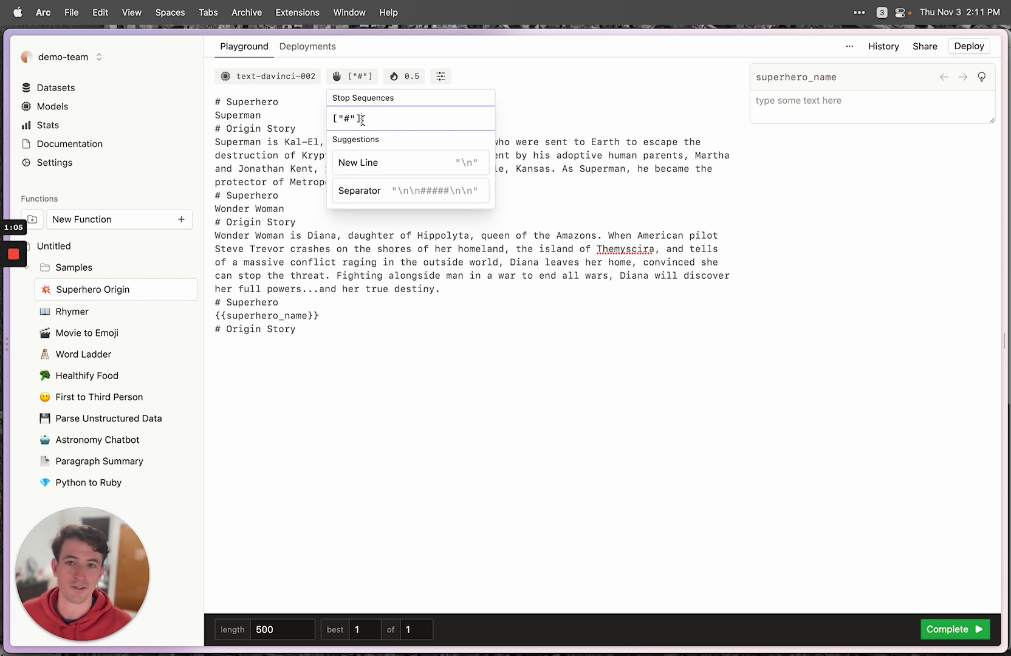
left_click(406, 77)
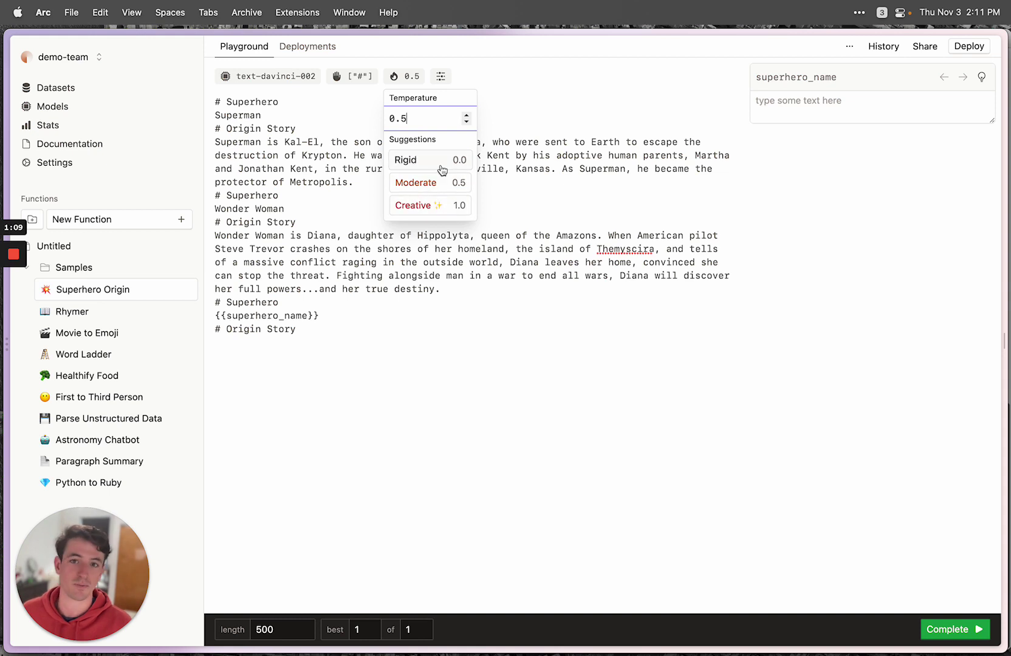
left_click(441, 76)
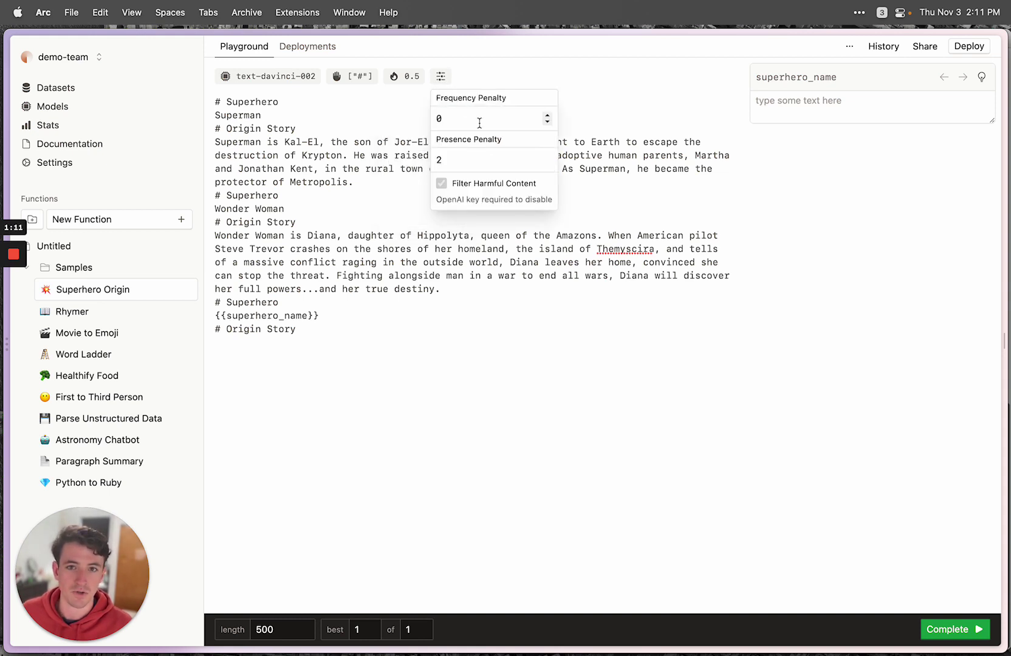
left_click(662, 87)
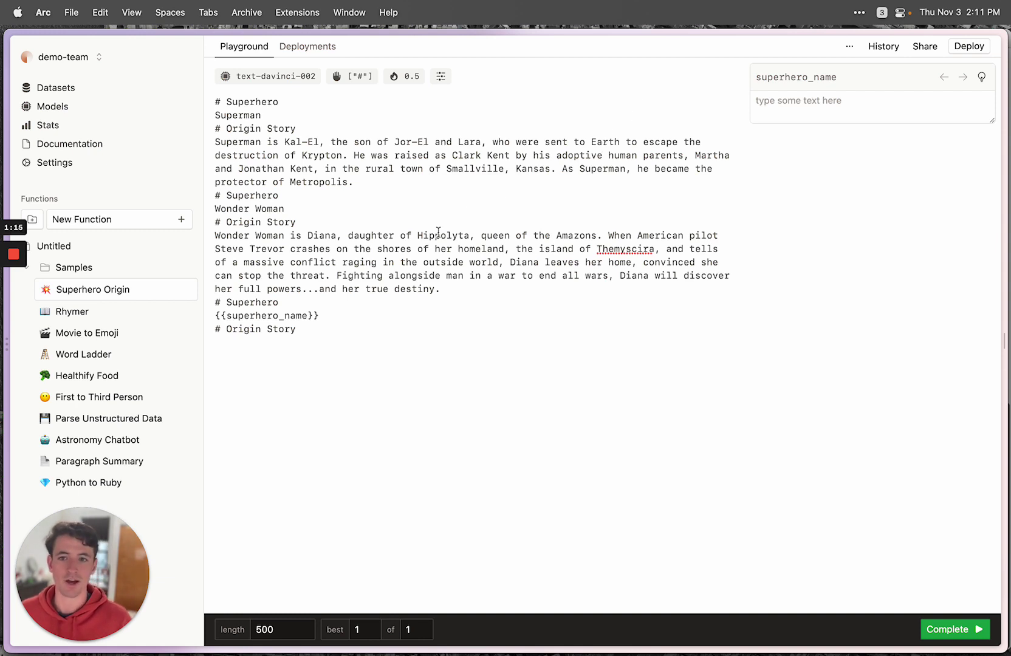
Run the completion with superhero_name 'Cat bot' and highlight the generated origin story.
left_click(783, 107)
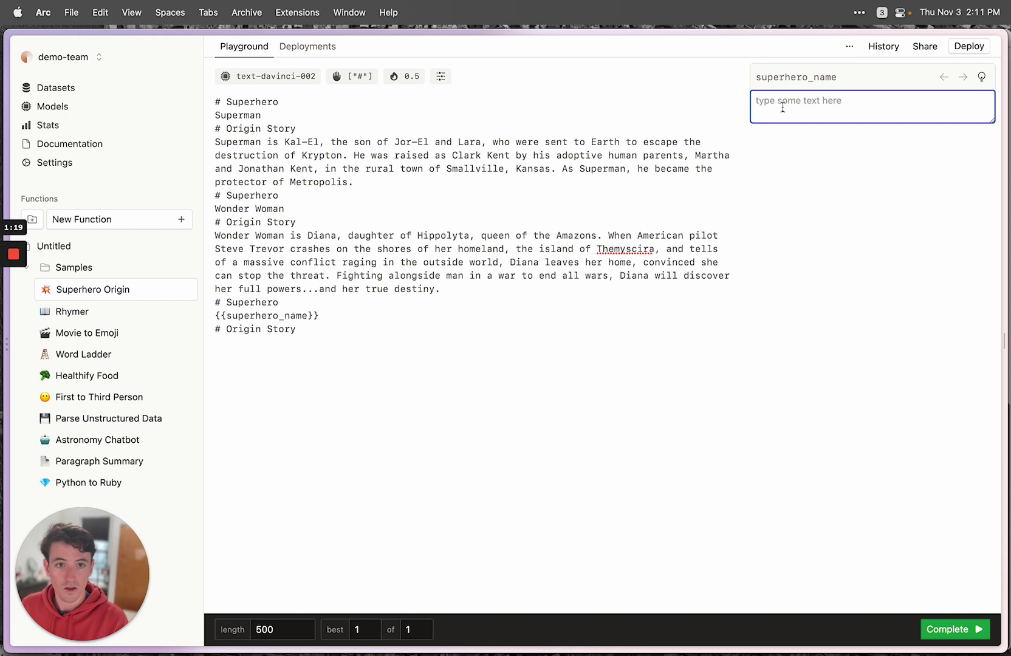
type("Cat")
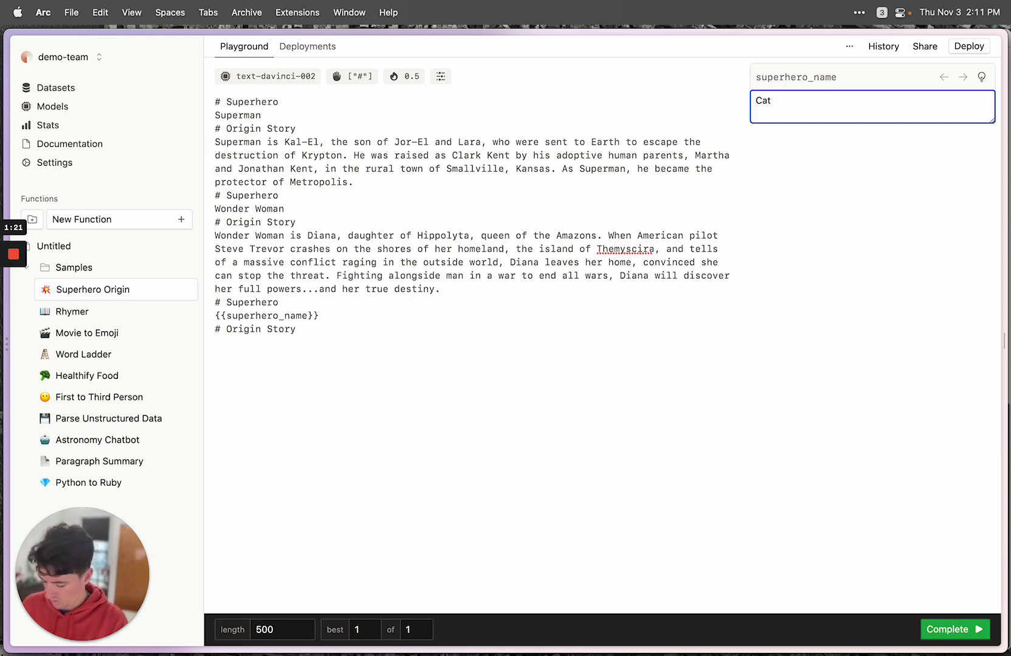
type(" bot")
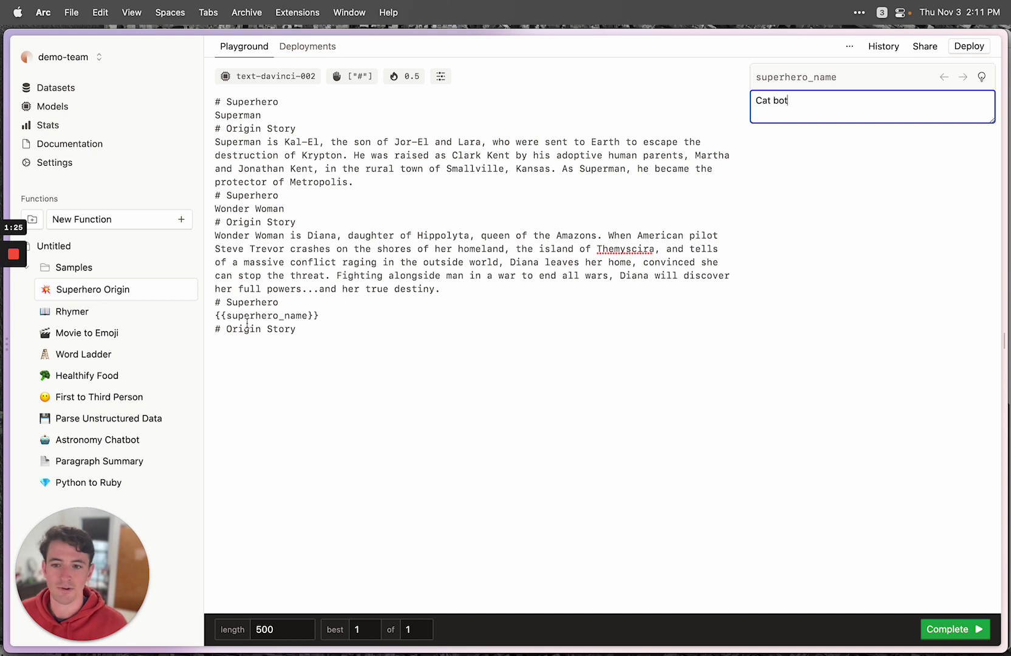
key("super+Return")
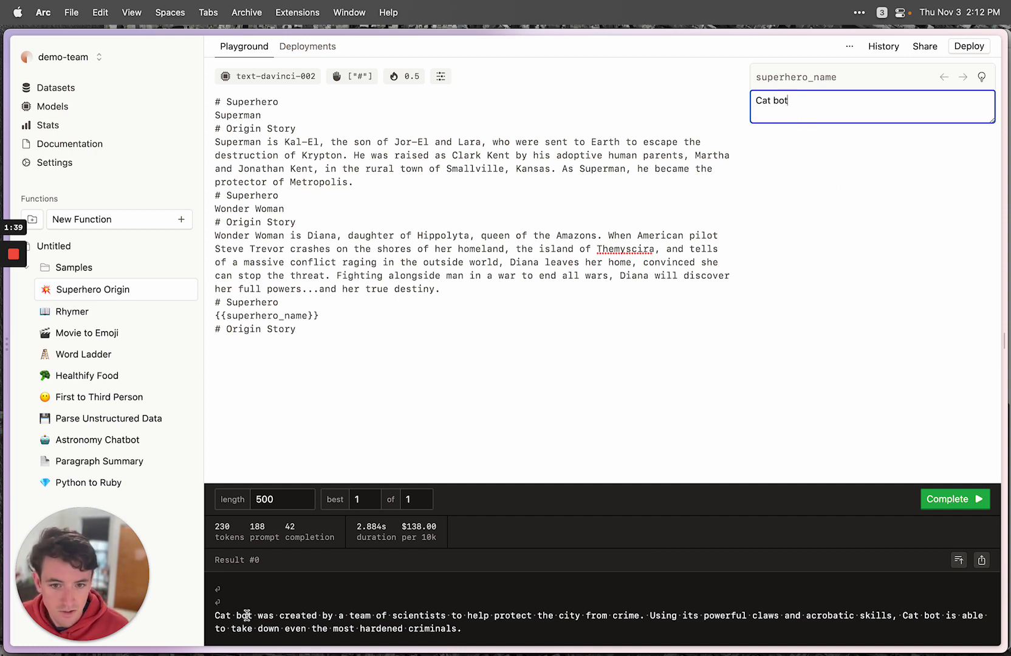
left_click_drag(246, 615, 800, 627)
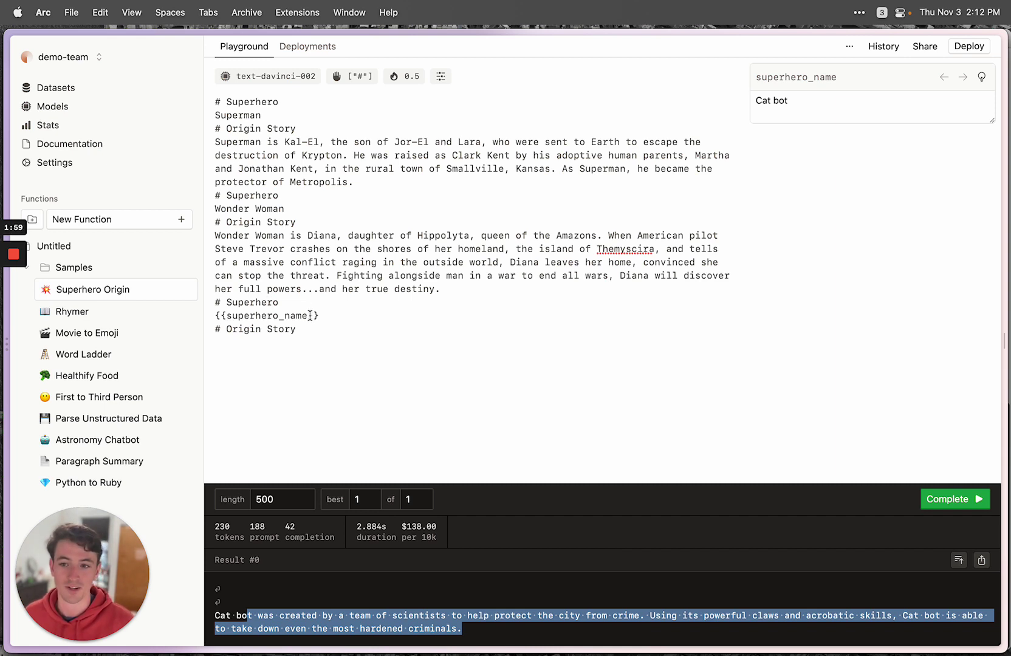
Glance at the Parse Unstructured Data sample, then return to Superhero Origin's version history.
left_click(147, 420)
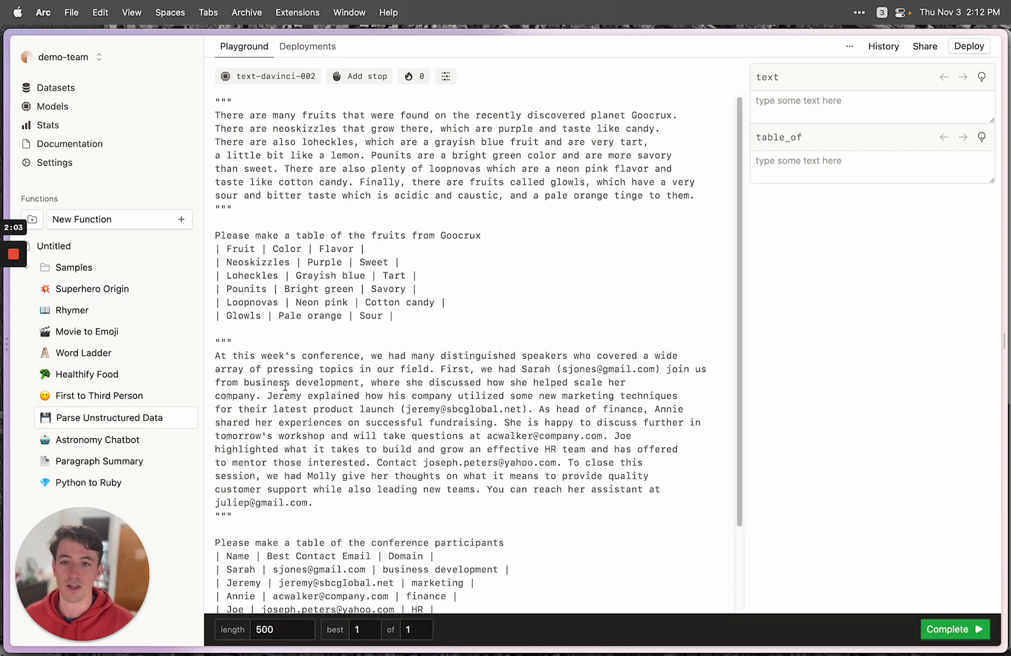
scroll(262, 328, "down", 3)
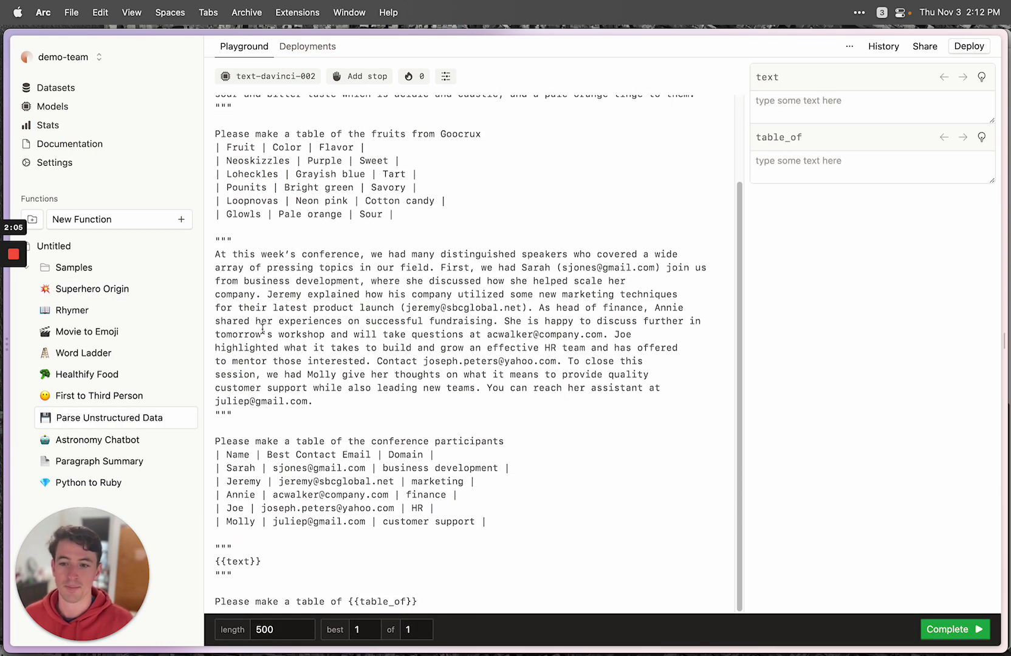
scroll(263, 328, "up", 3)
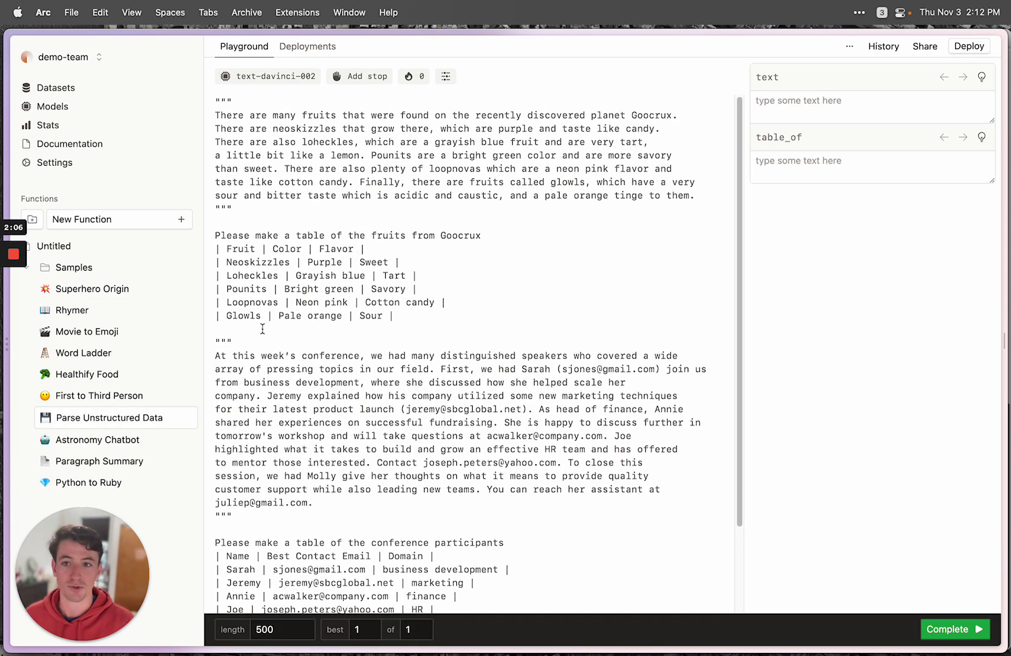
left_click(107, 294)
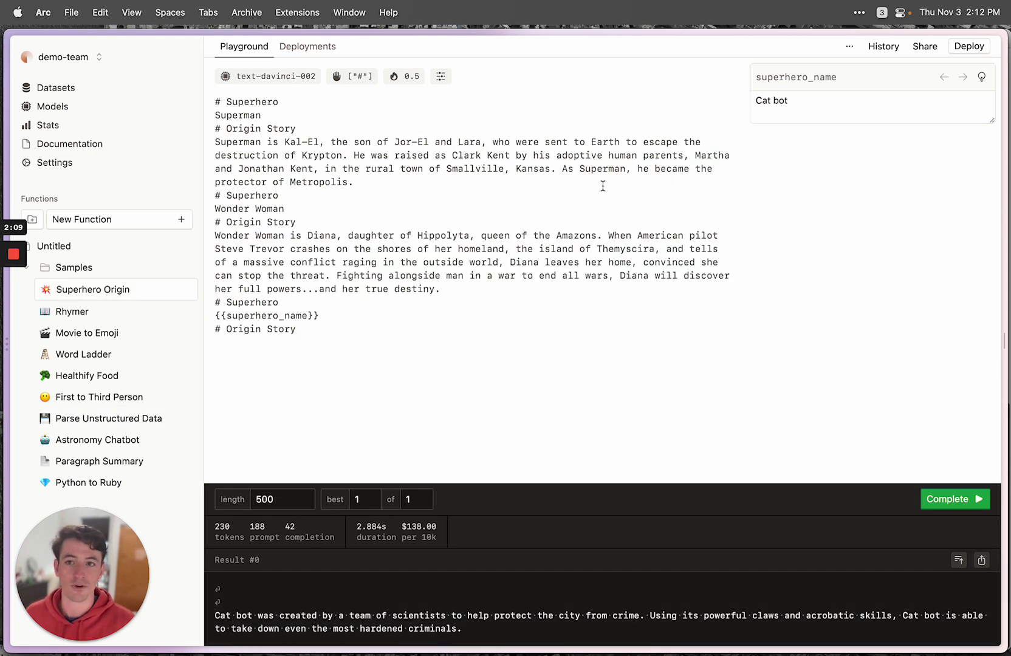
left_click(876, 53)
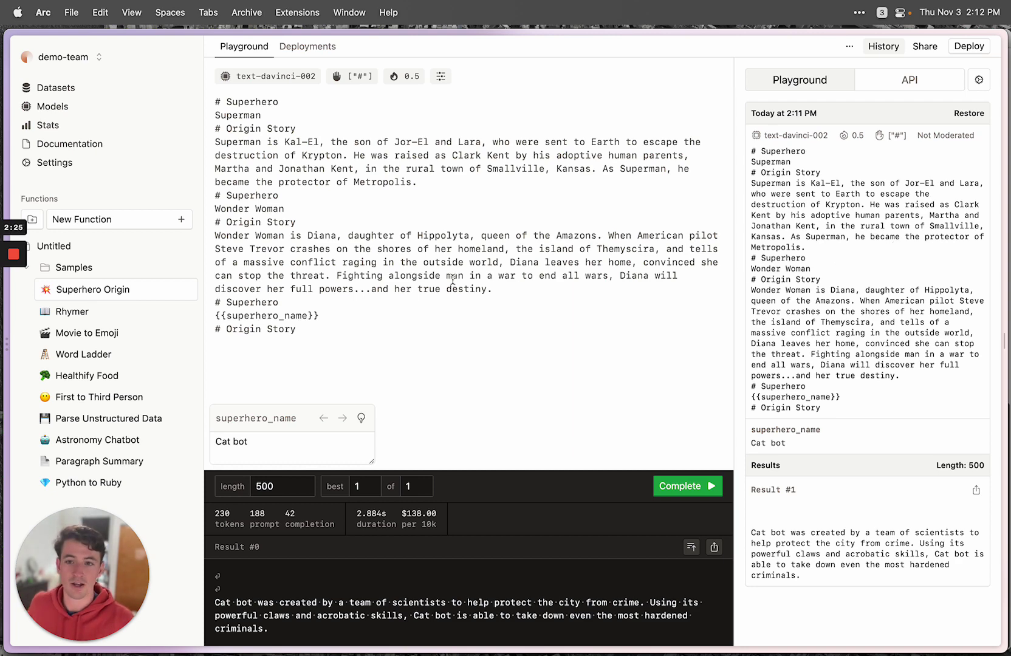
Make a stray edit to the last '# Superhero' heading, then restore the 2:11 PM version.
left_click(328, 300)
type("d")
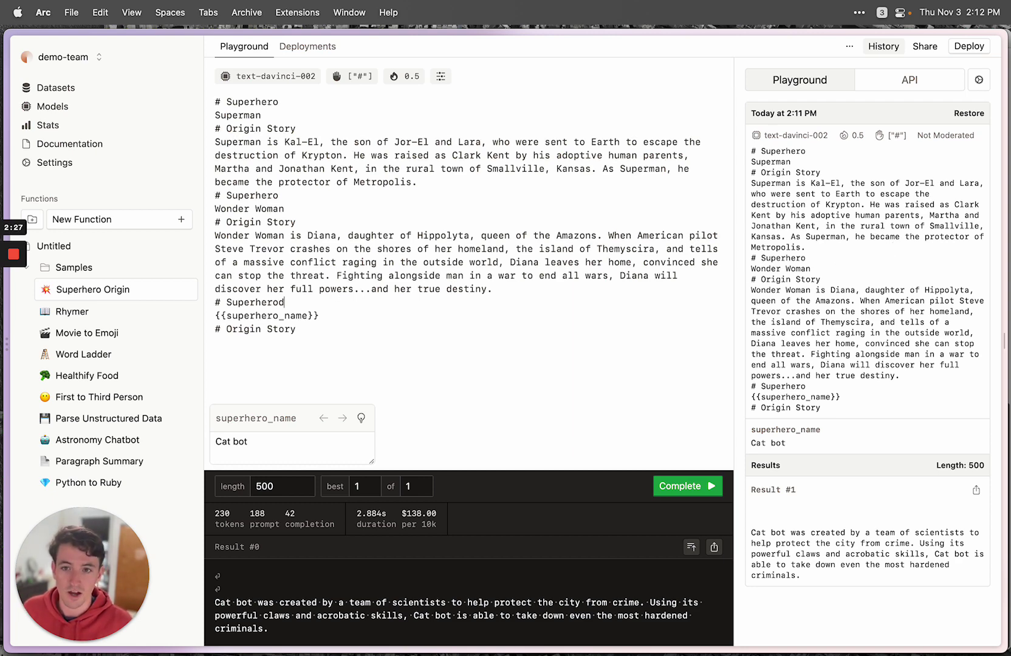
key("BackSpace")
type("s")
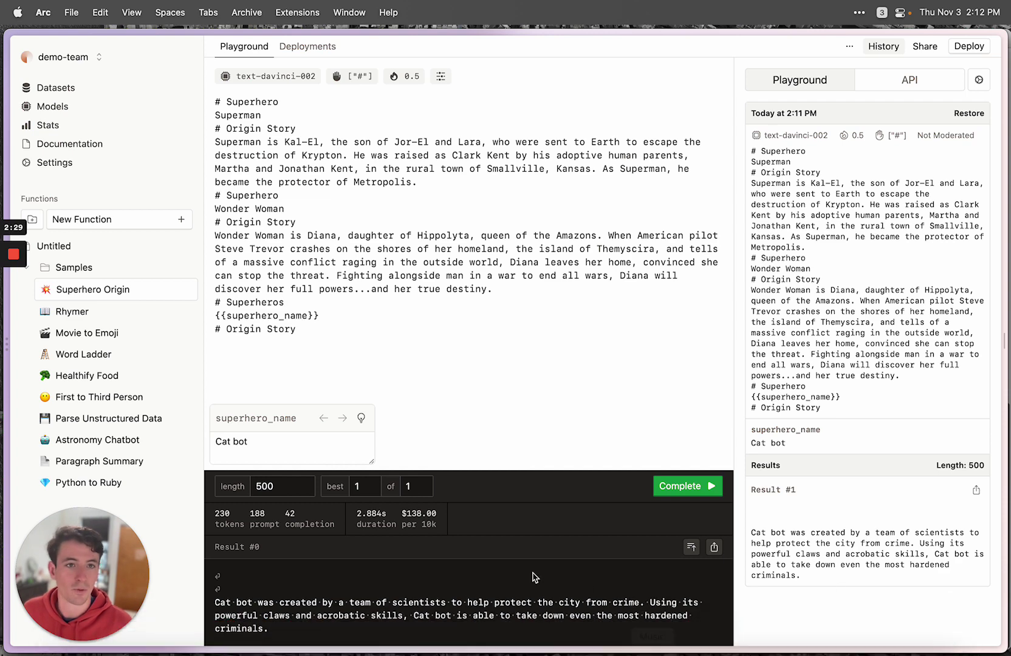
left_click(969, 114)
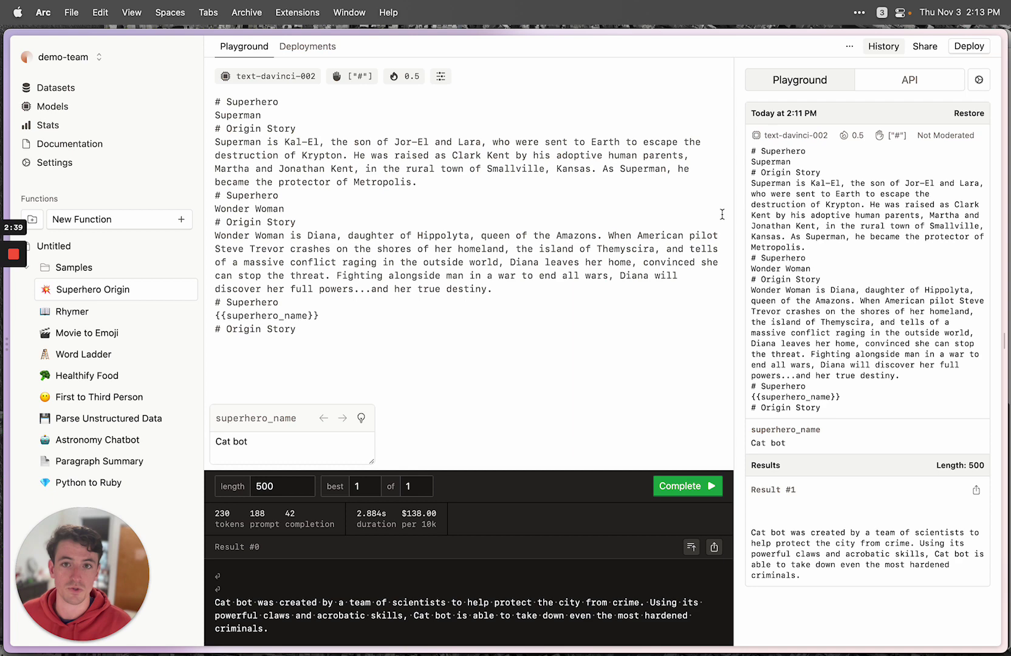
Check the API tab for calls, then deploy the Superhero Origin prompt on text-davinci-002.
left_click(889, 85)
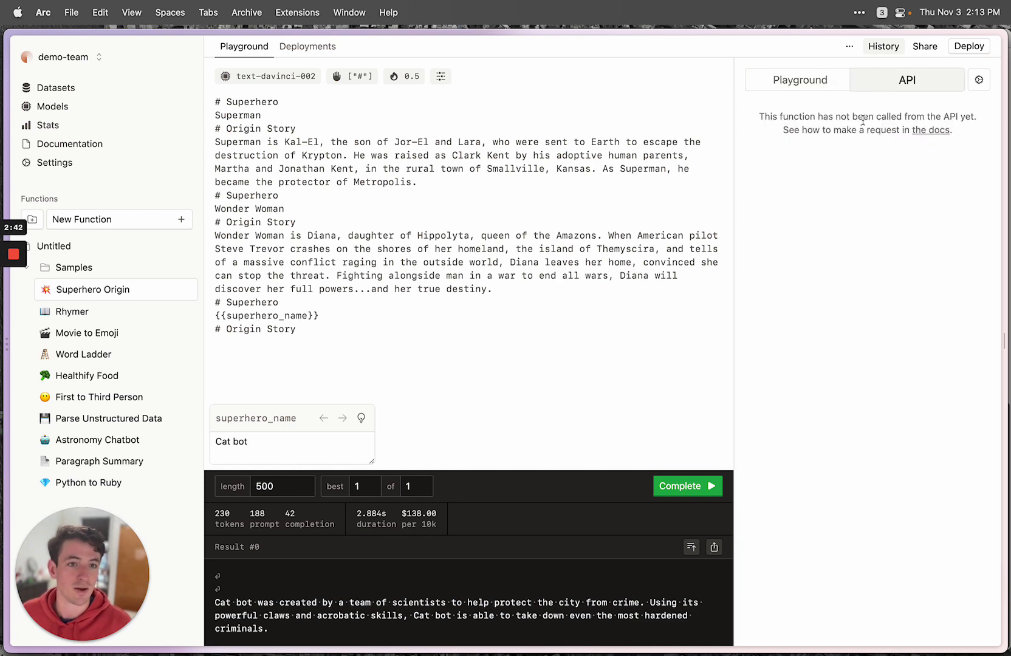
left_click(825, 89)
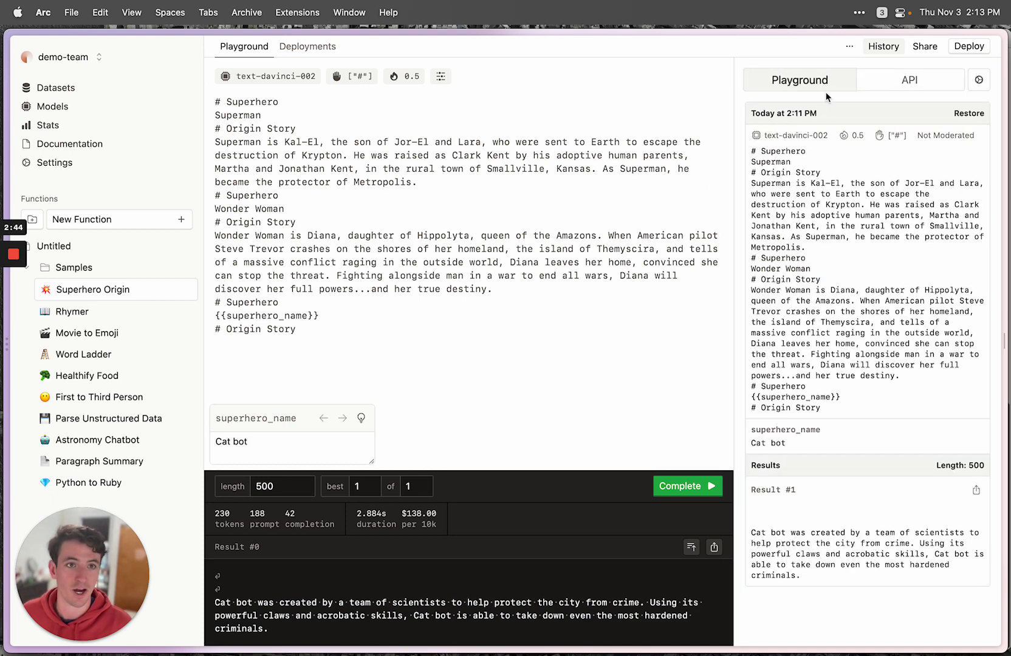
left_click(967, 51)
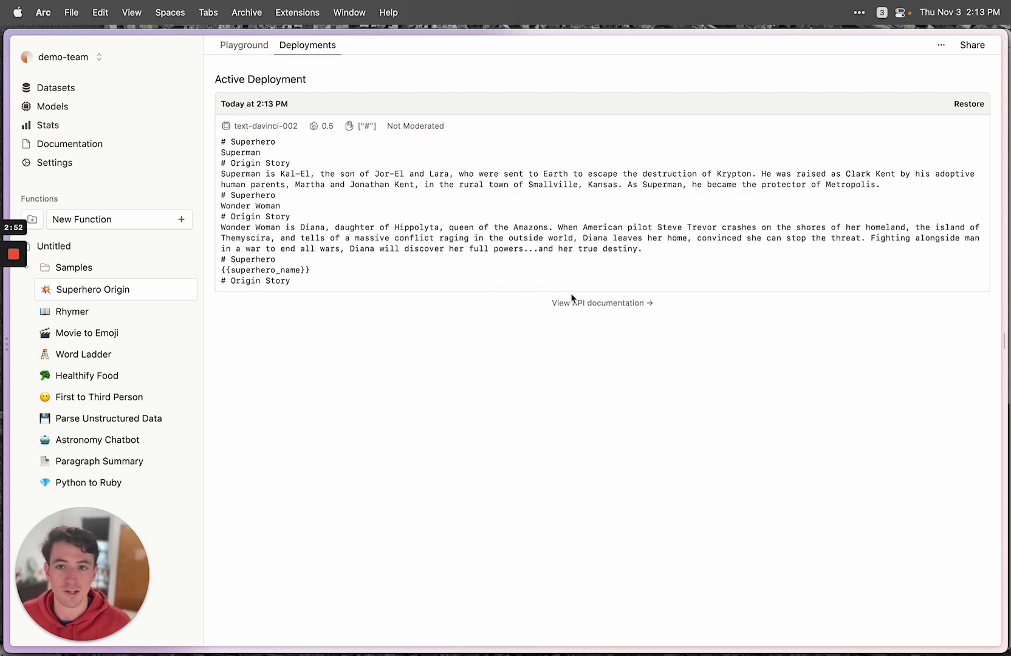
Inspect the superhero_name line in the API documentation's fetch example, then return to Deployments.
left_click(573, 309)
scroll(517, 289, "down", 5)
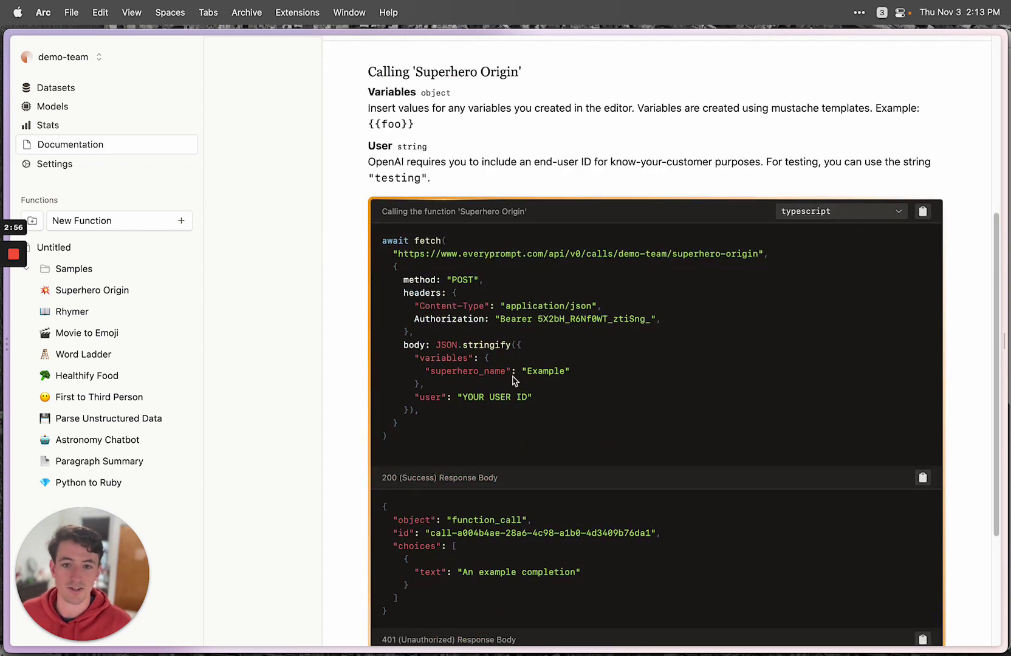
left_click_drag(426, 372, 593, 377)
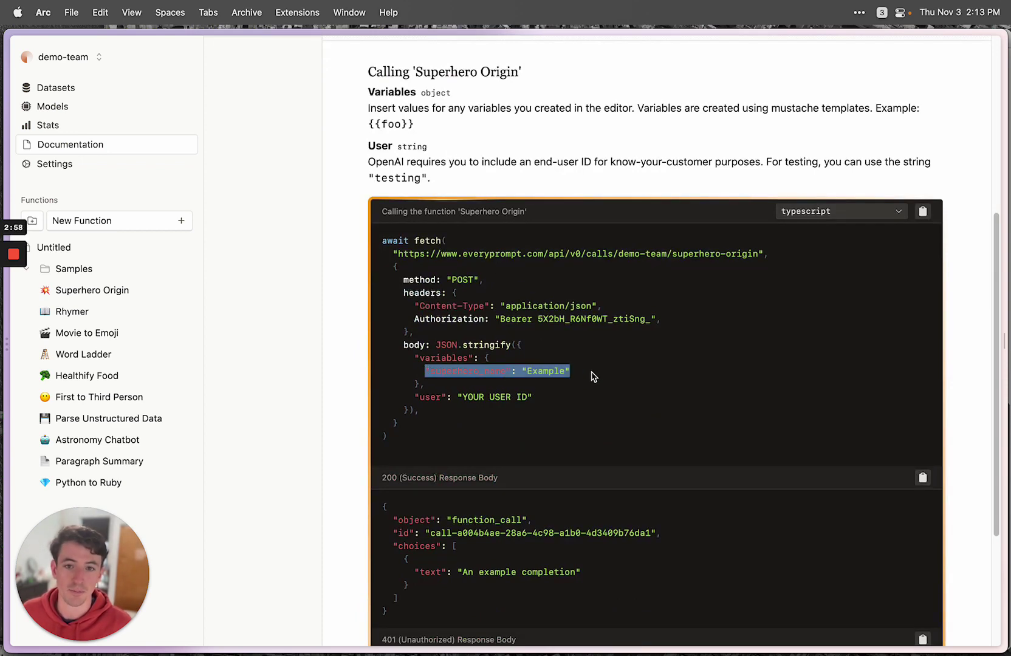
left_click(515, 241)
key("super+bracketleft")
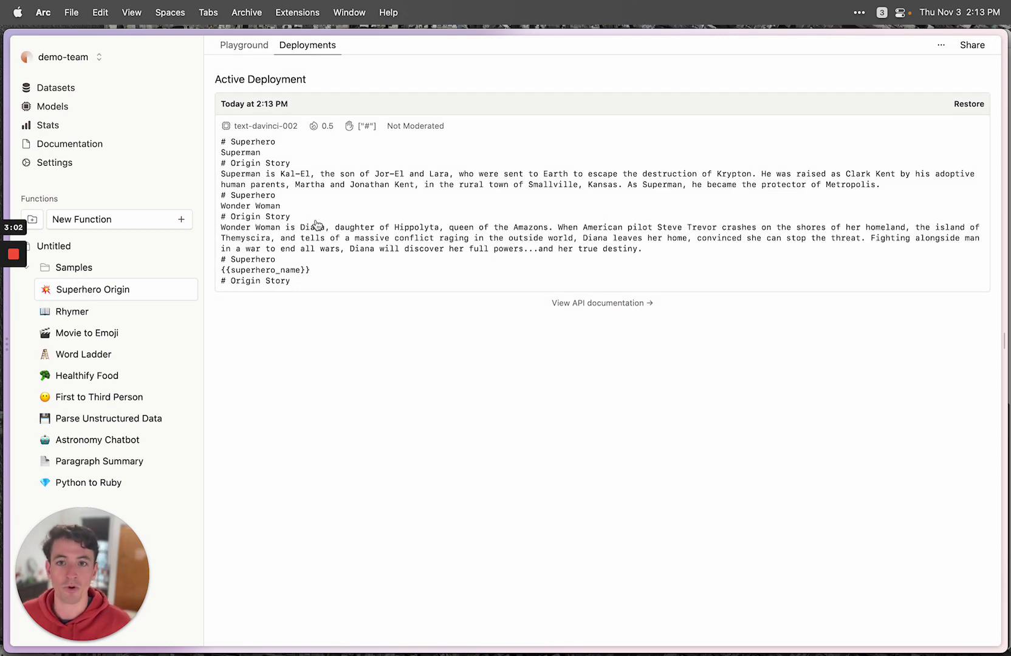
Switch the prompt's model to text-ada-001 and redeploy it.
left_click(240, 46)
left_click(255, 76)
left_click(276, 163)
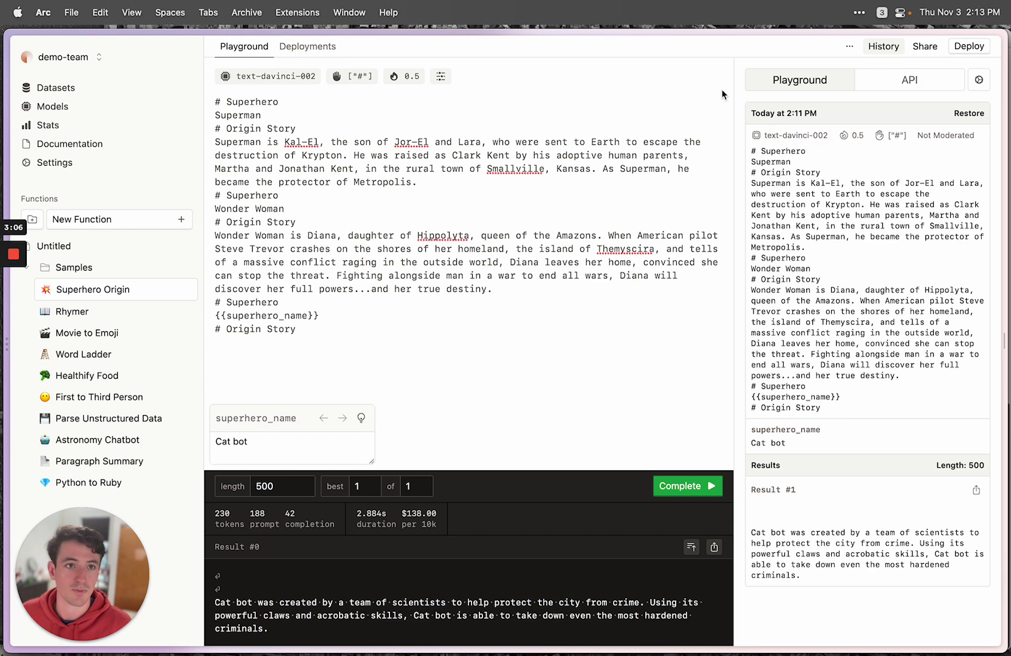
left_click(963, 49)
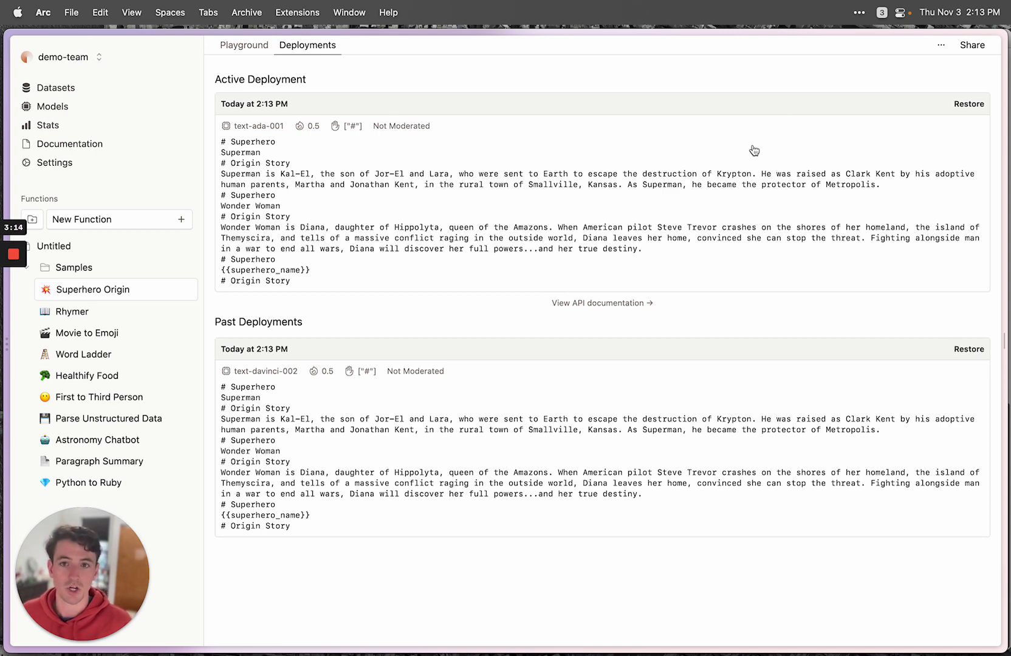
key("super+bracketleft")
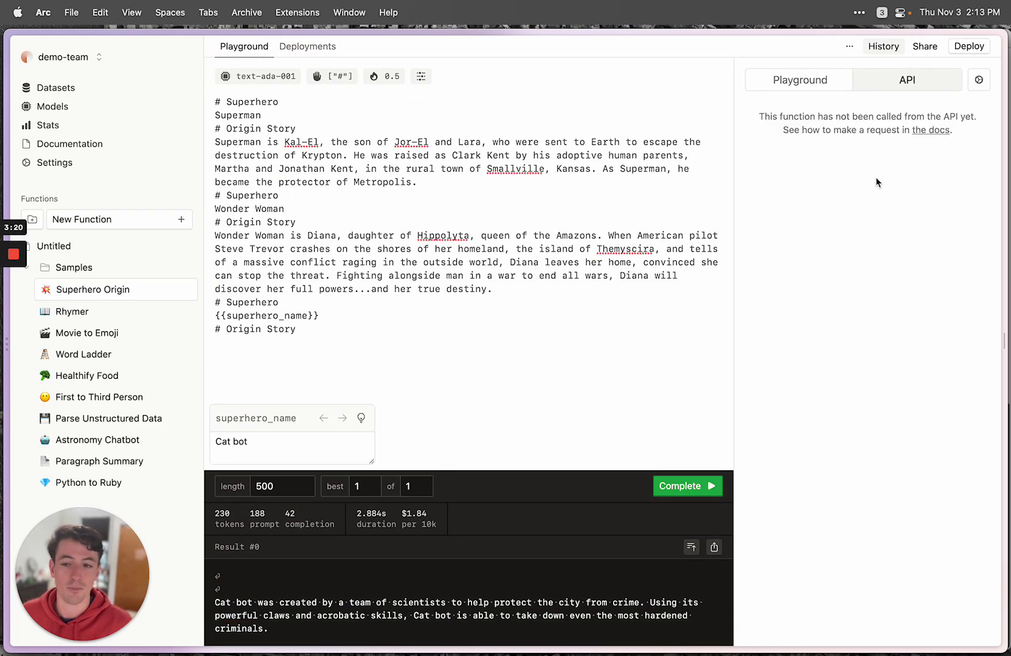
Open the empty Untitled function above the Samples folder, checking its options menu.
left_click(836, 82)
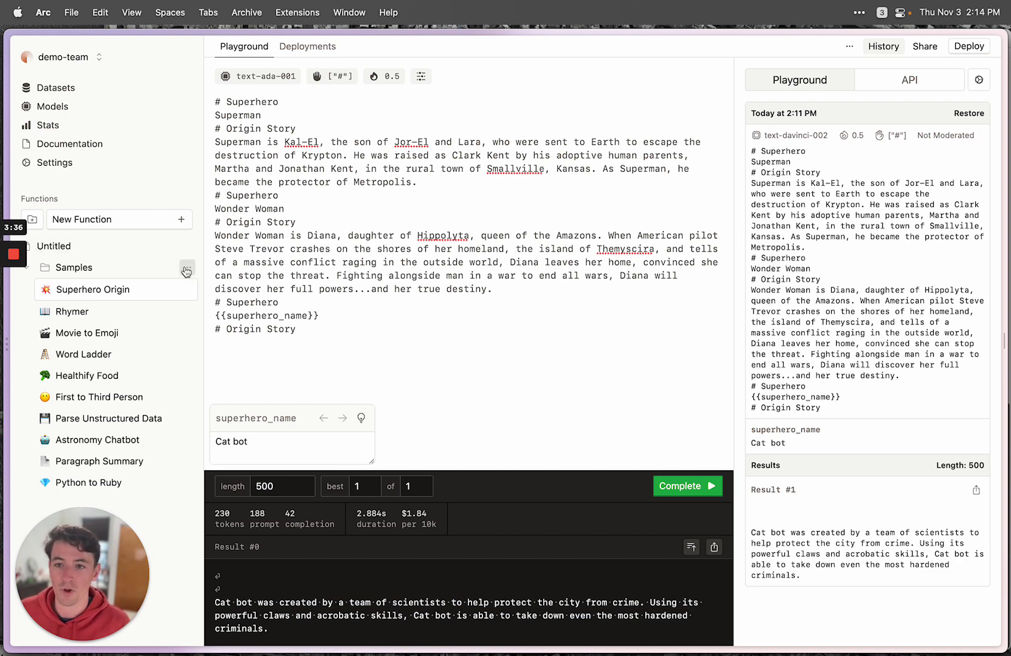
left_click(186, 269)
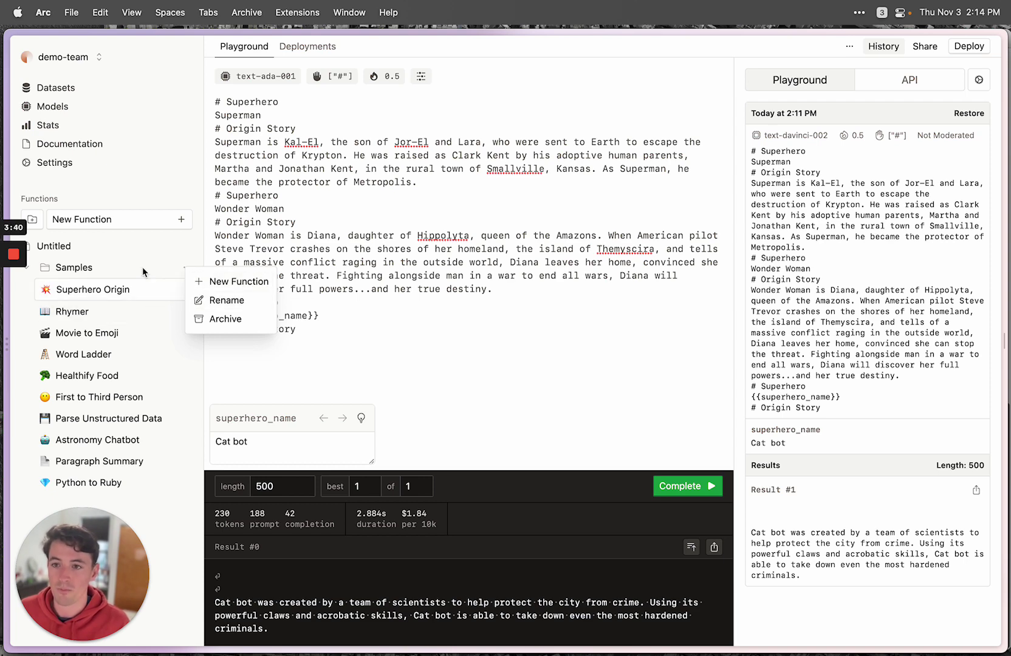
left_click(128, 252)
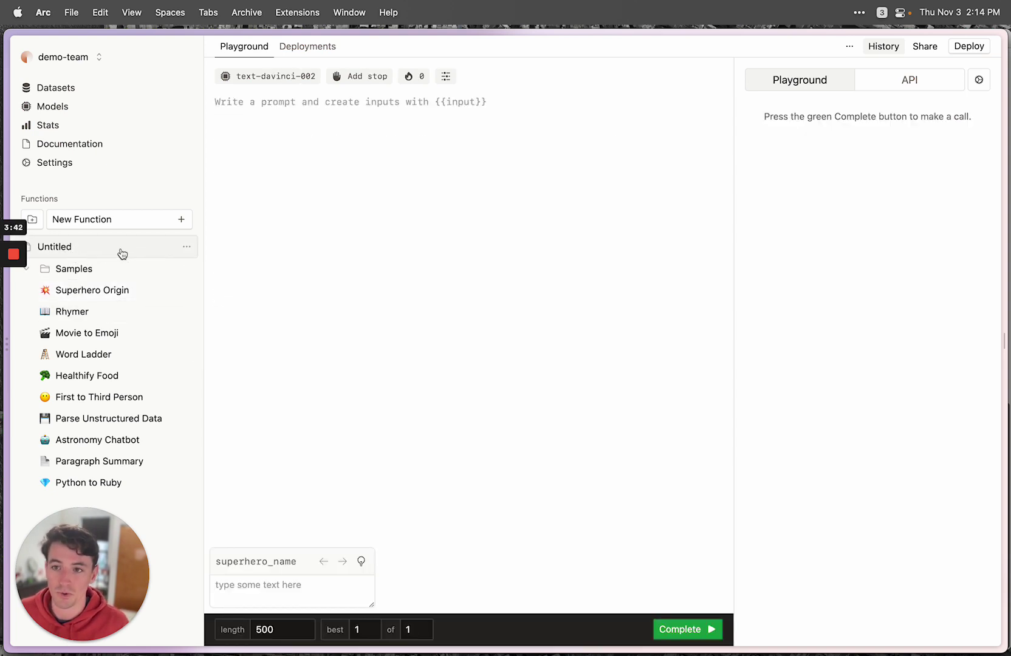
left_click(187, 247)
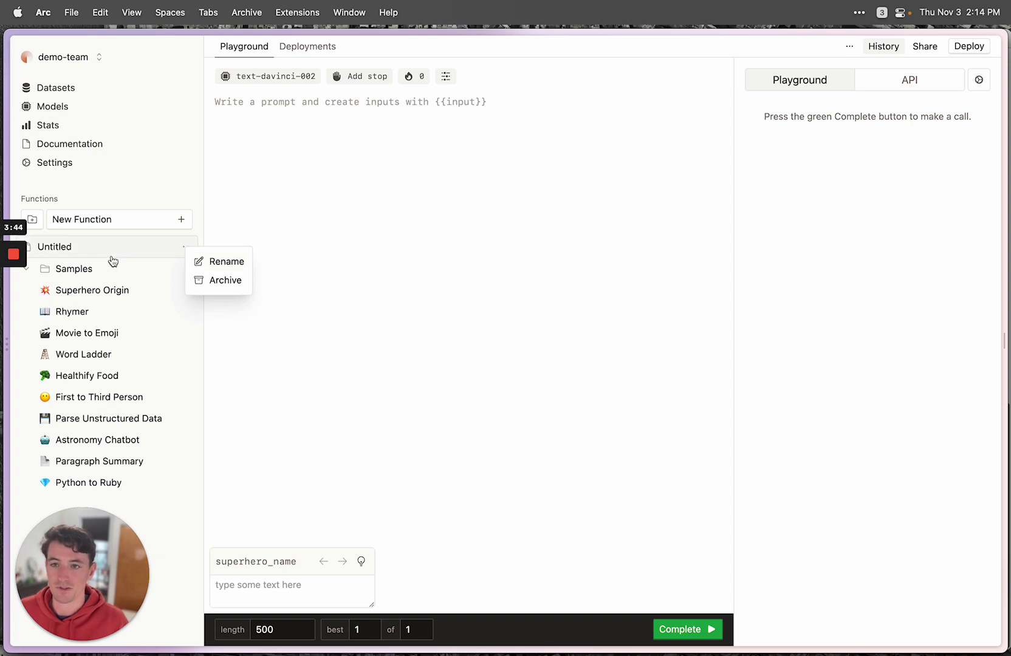
left_click(278, 201)
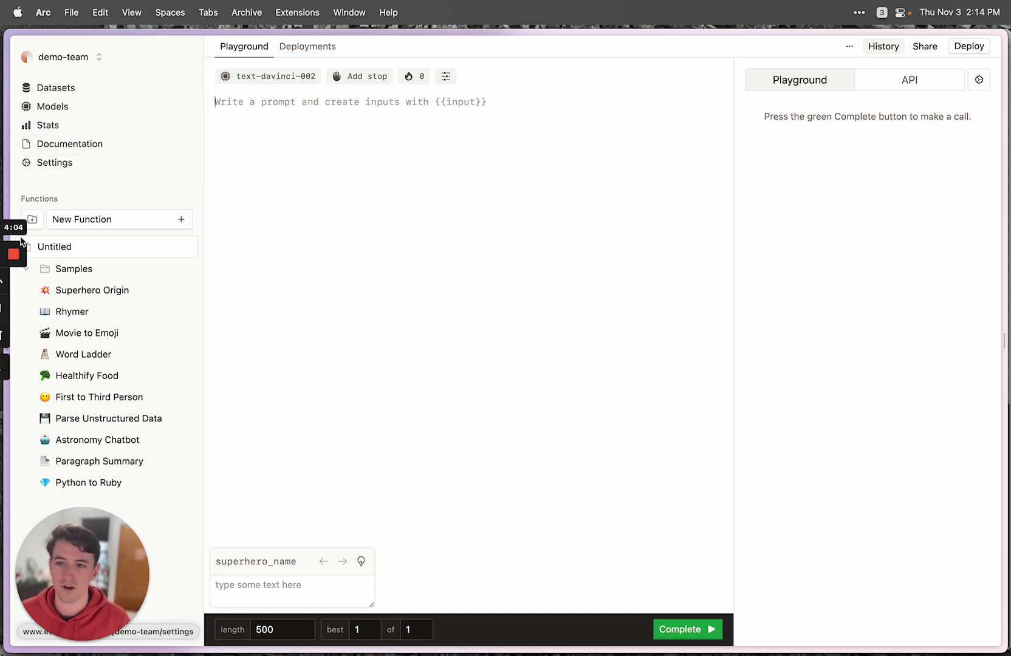
mouse_move(18, 244)
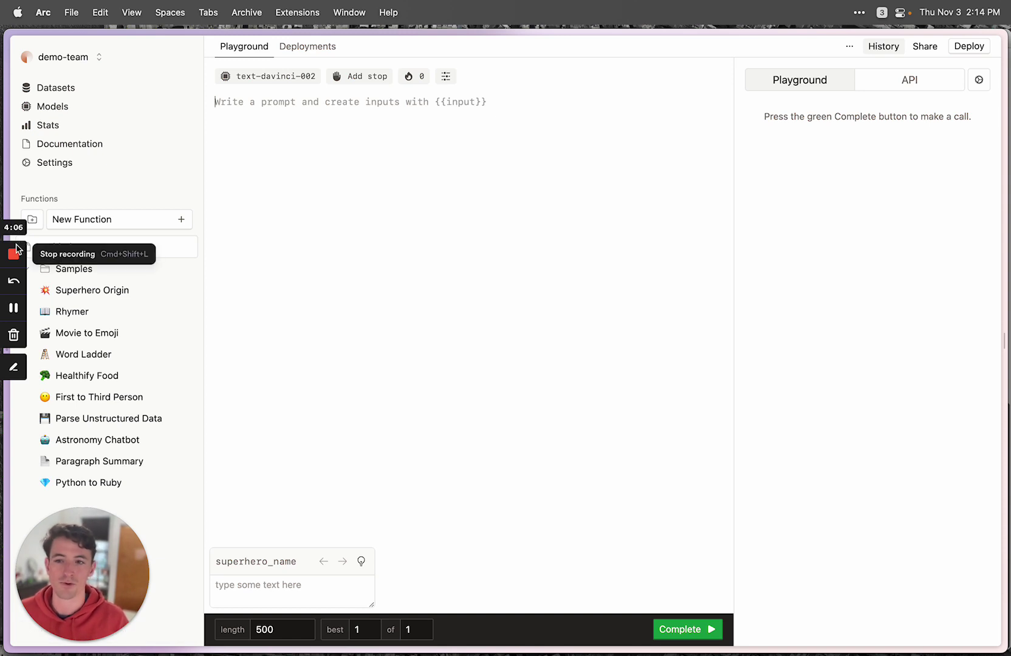